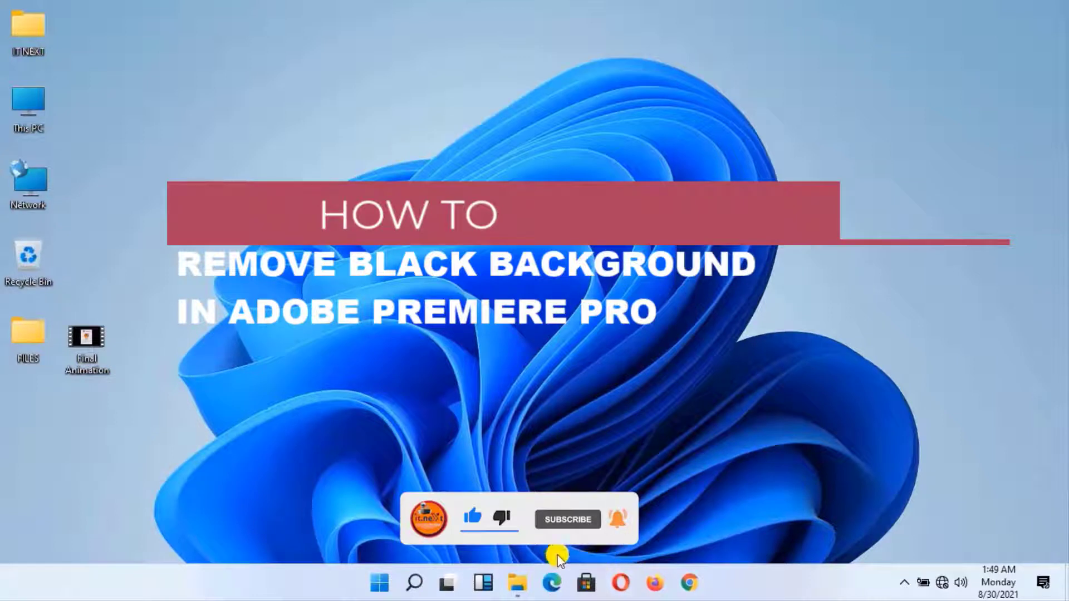
- Open Adobe Premiere Pro 2020 and create a new project named "o" in the default location
click(384, 581)
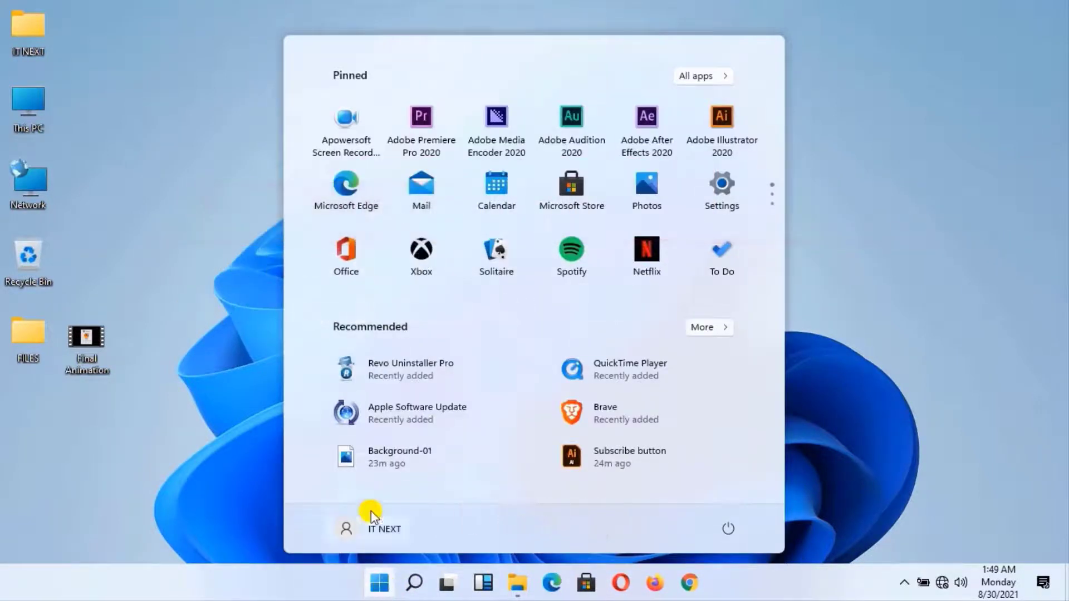
click(409, 142)
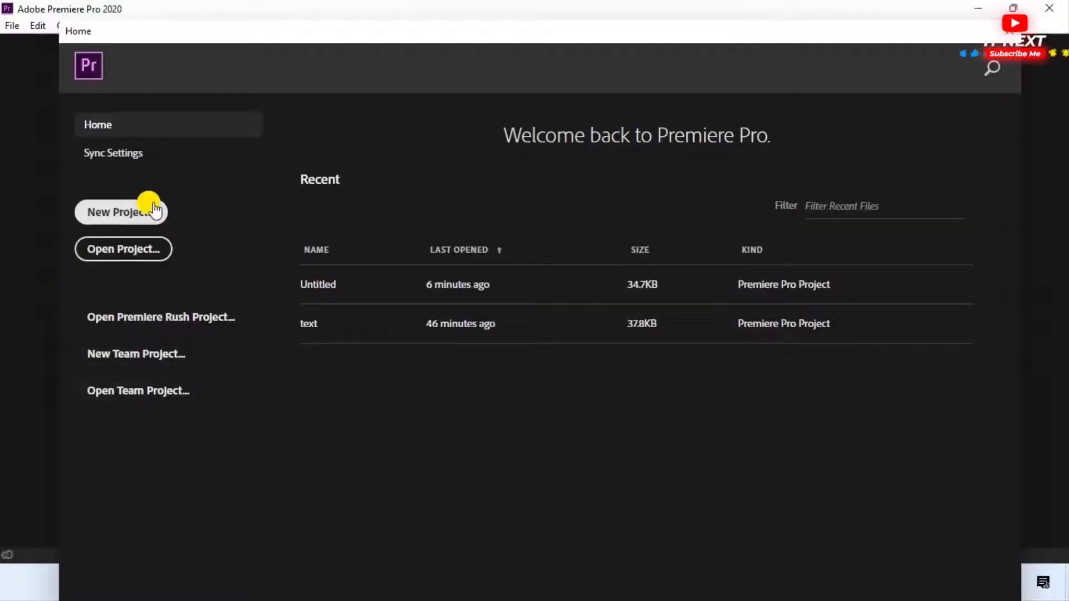
click(154, 210)
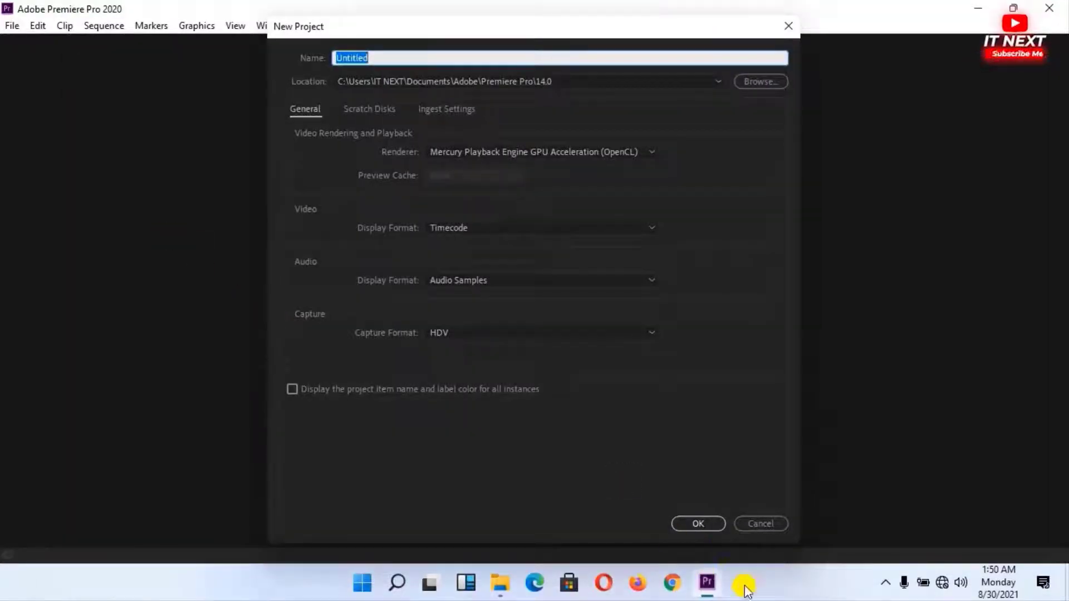
click(699, 524)
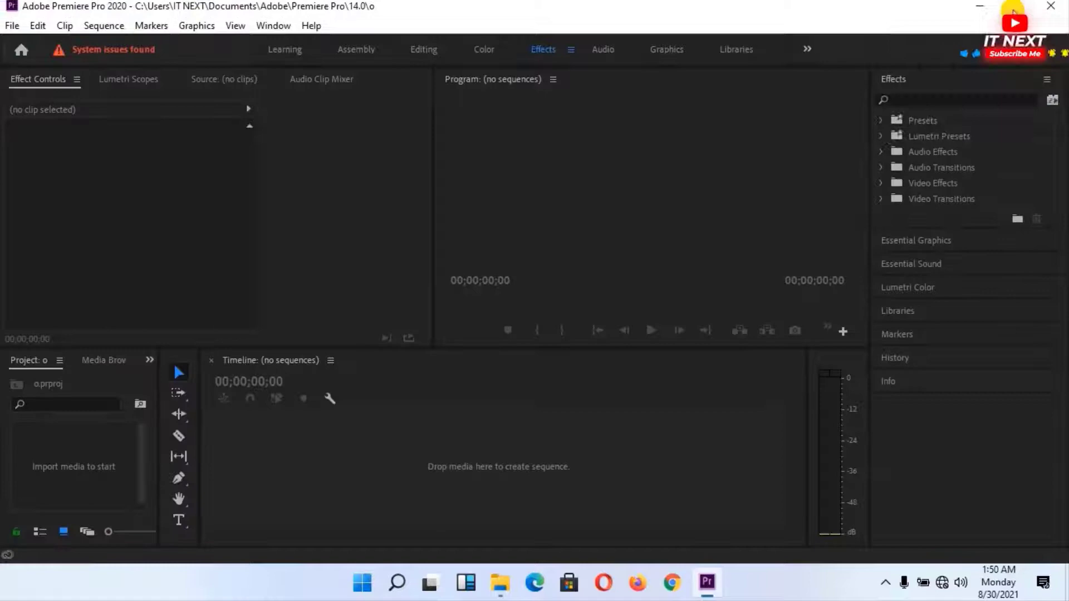
- Restore the window down from full size and look at the media files on the desktop
click(1012, 8)
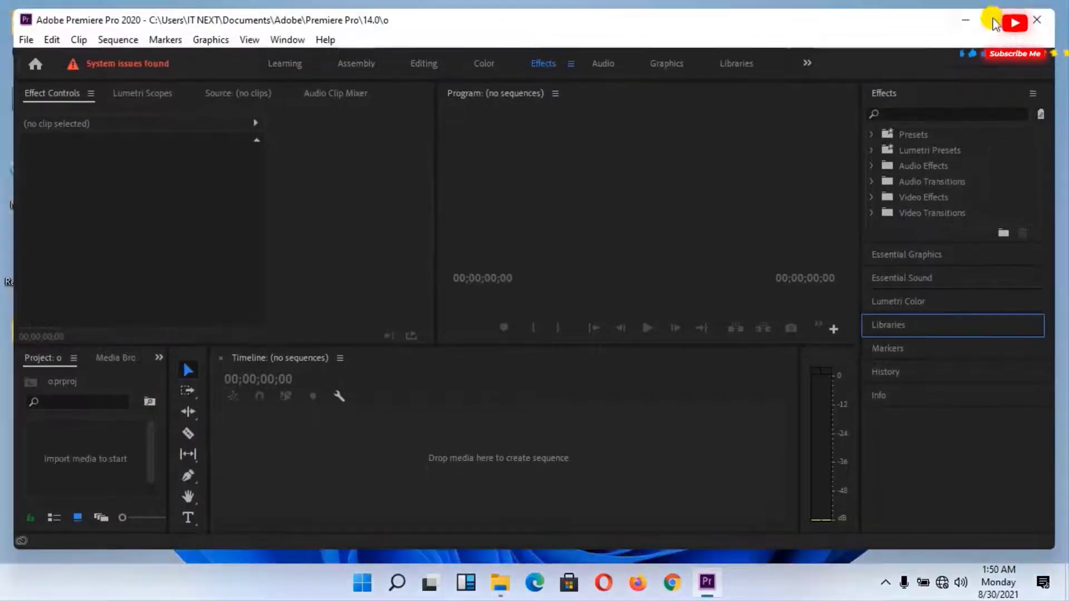
click(969, 21)
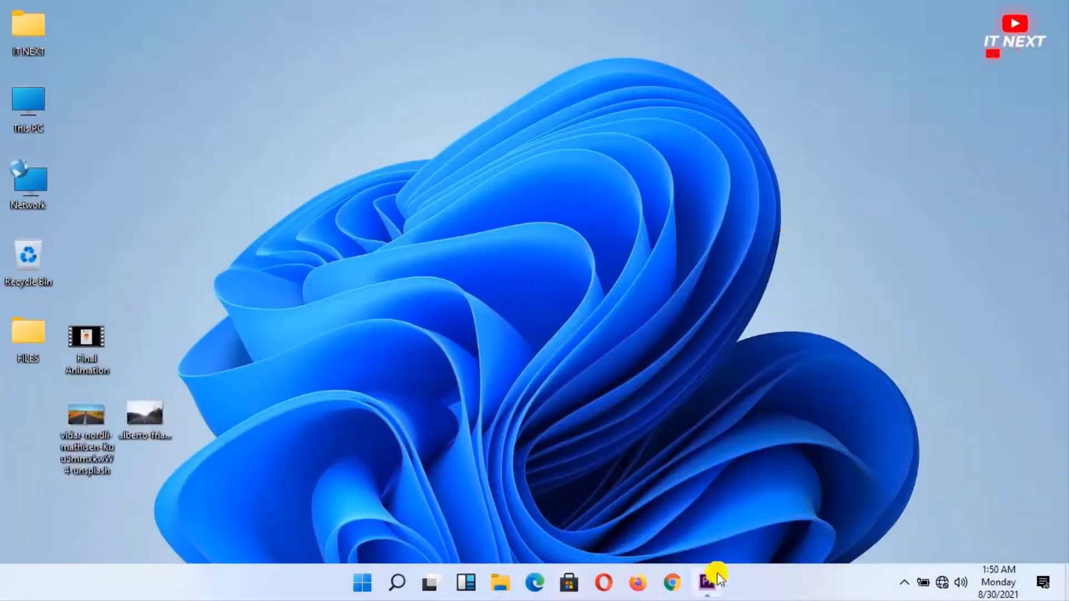
click(708, 582)
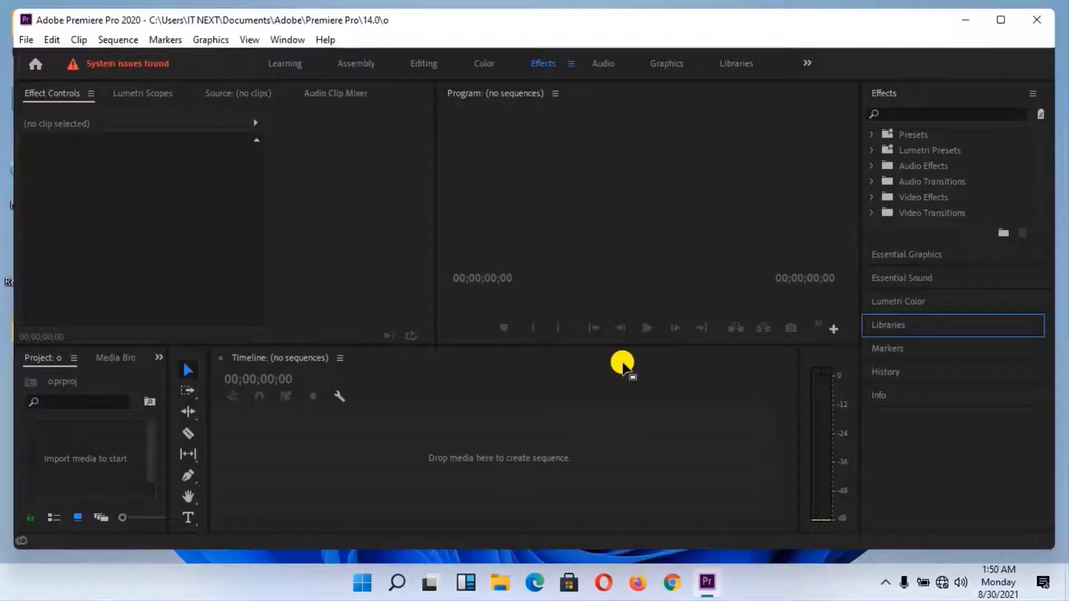
- Import the two unsplash road images and the Final Animation video from the Desktop folder into the project
double_click(62, 456)
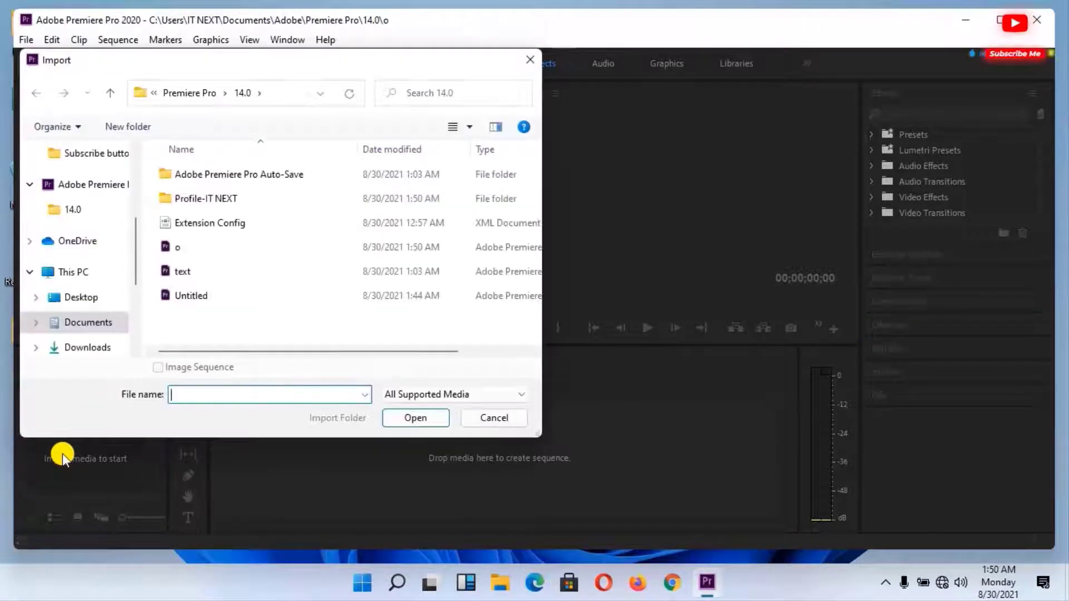
click(67, 301)
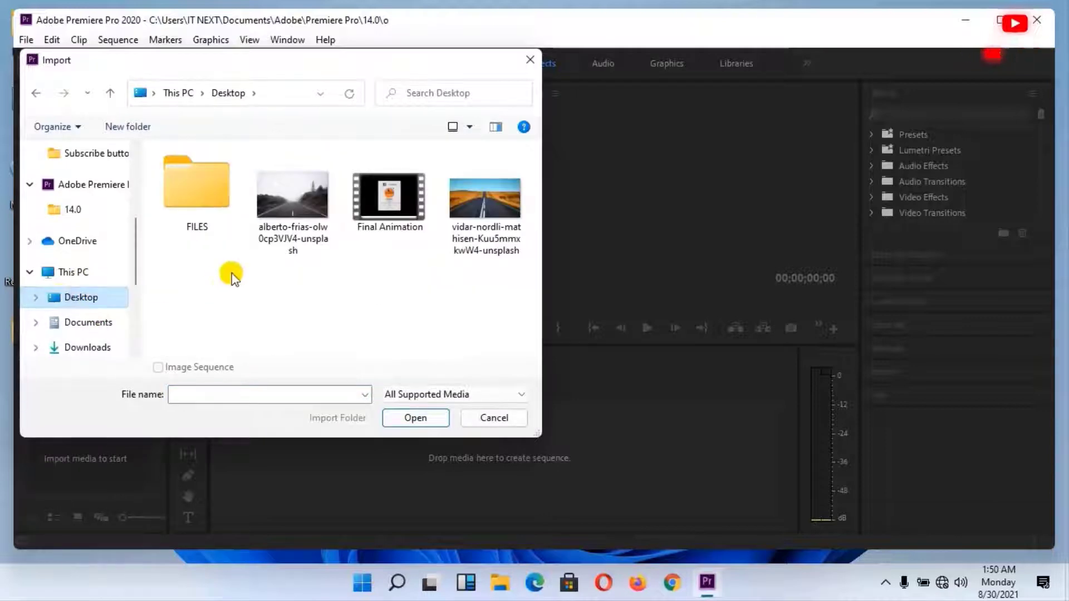
click(263, 263)
drag(262, 263, 552, 201)
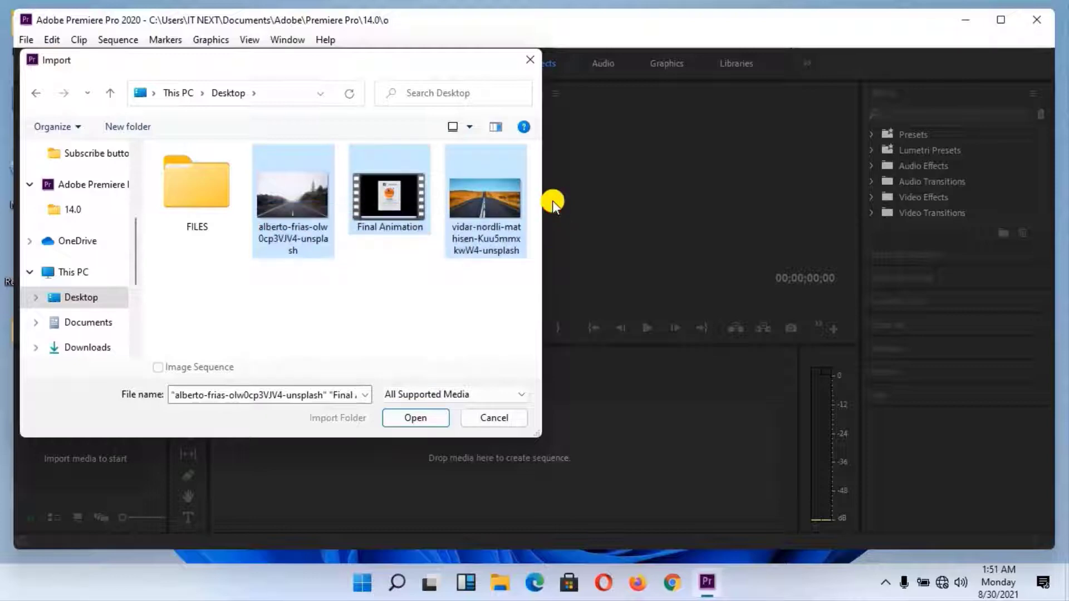
click(417, 419)
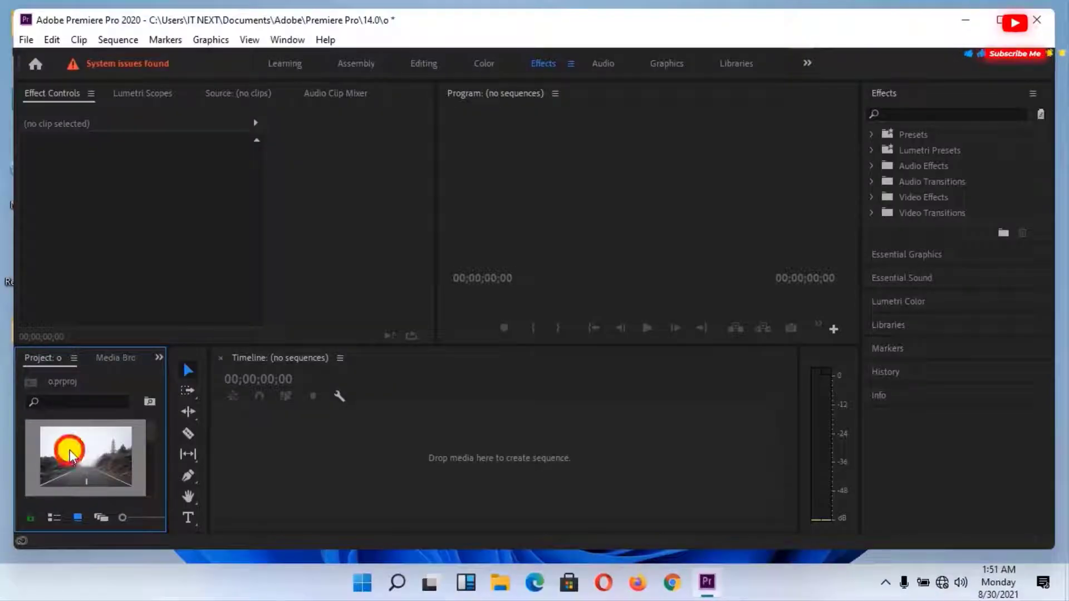
- Create a sequence from the foggy road image and play it in the timeline
drag(70, 454, 355, 491)
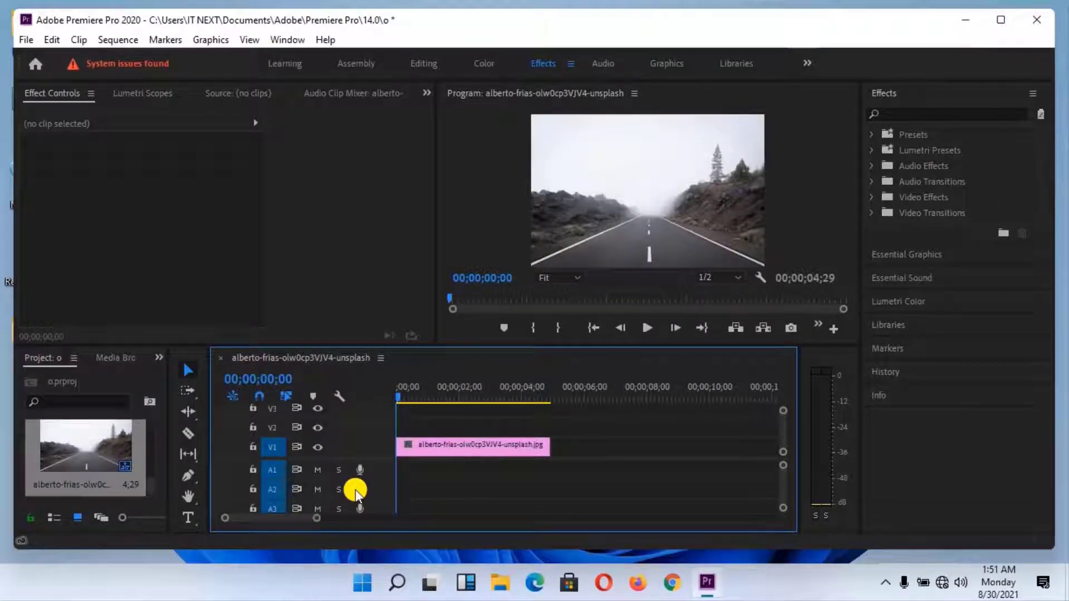
key(equal)
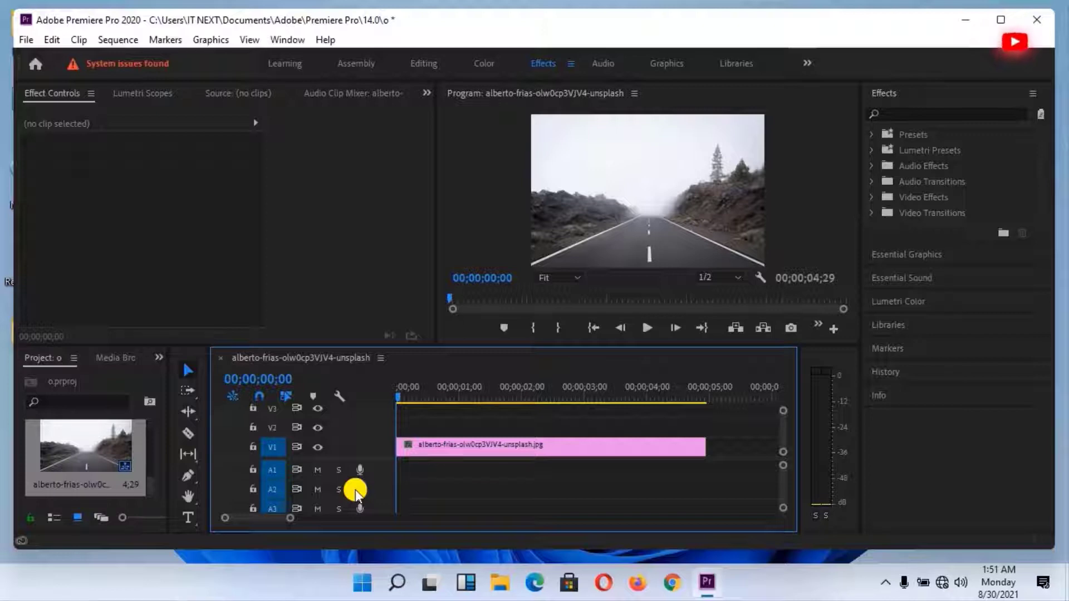
key(space)
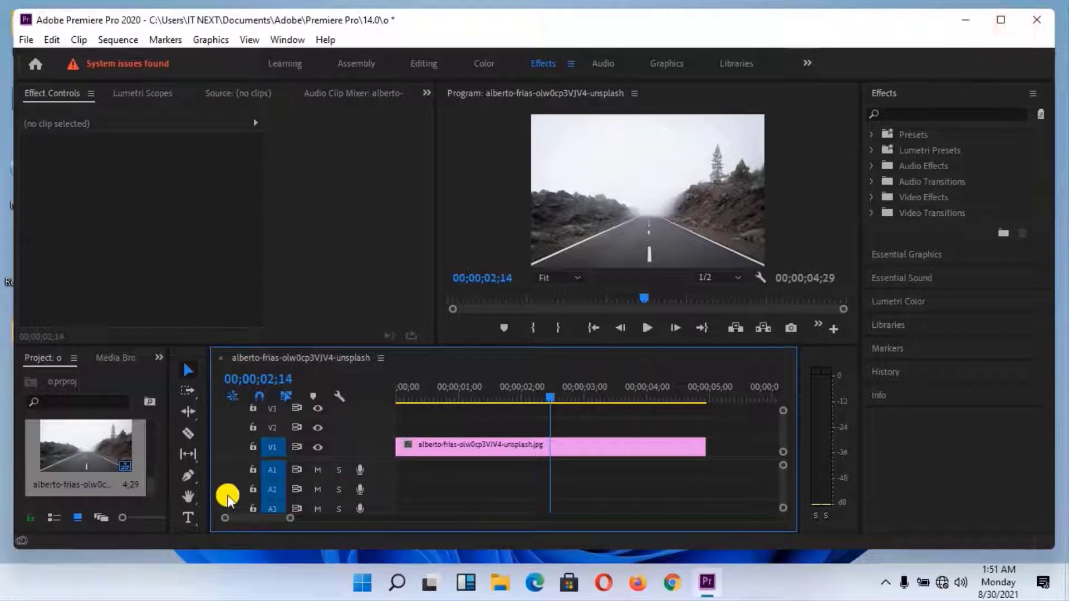
- Place Final Animation.mp4 on track V2 above the road image, starting at the beginning of the sequence
click(148, 488)
key(ctrl+v)
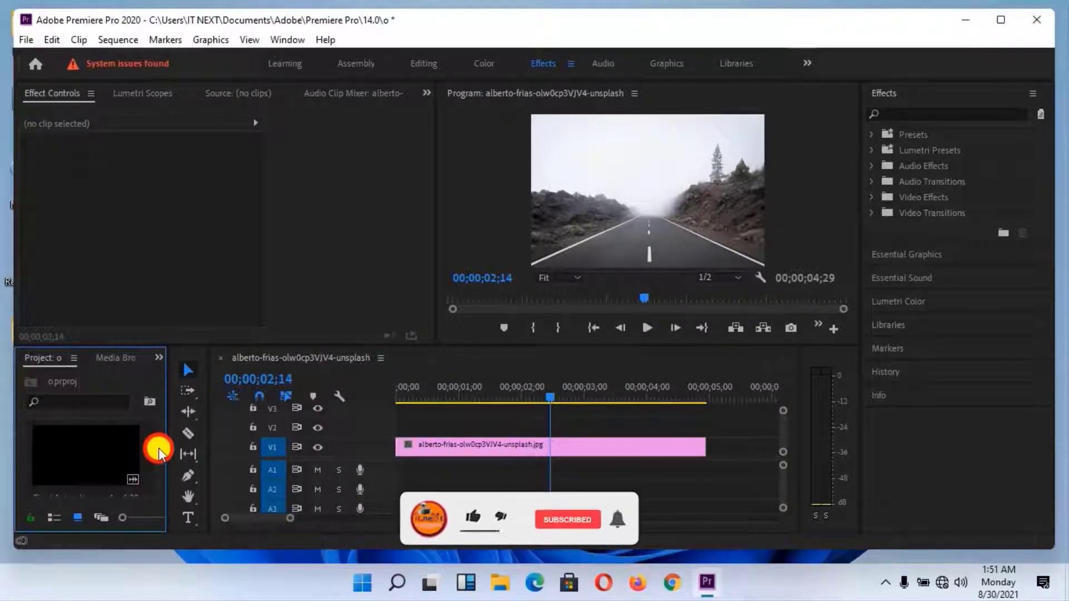
drag(76, 454, 383, 424)
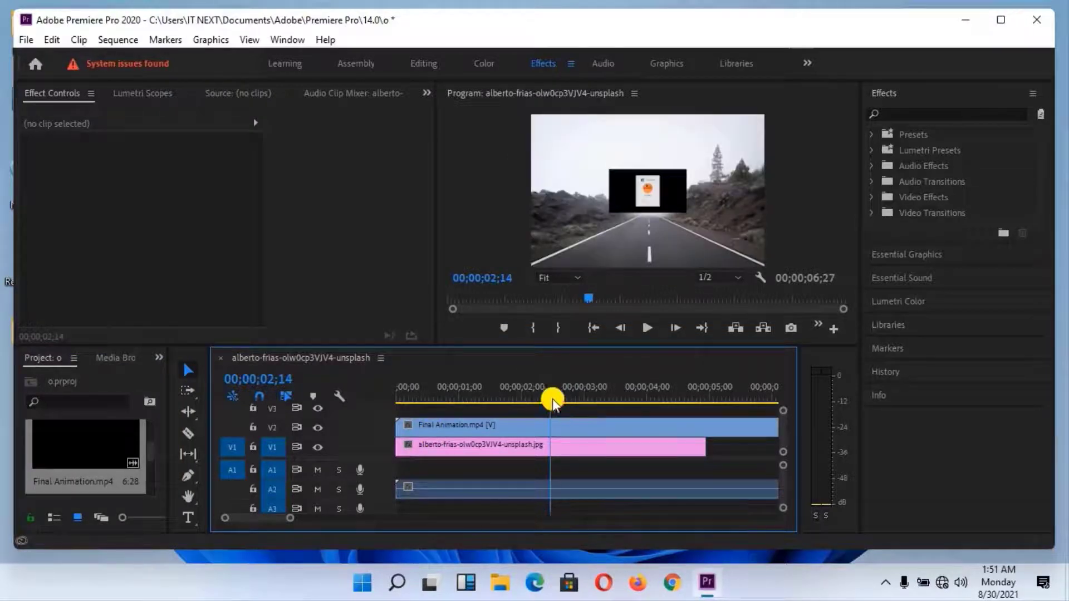
- Extend the road image clip on V1 to the end of Final Animation.mp4 and return the playhead to the start
key(minus)
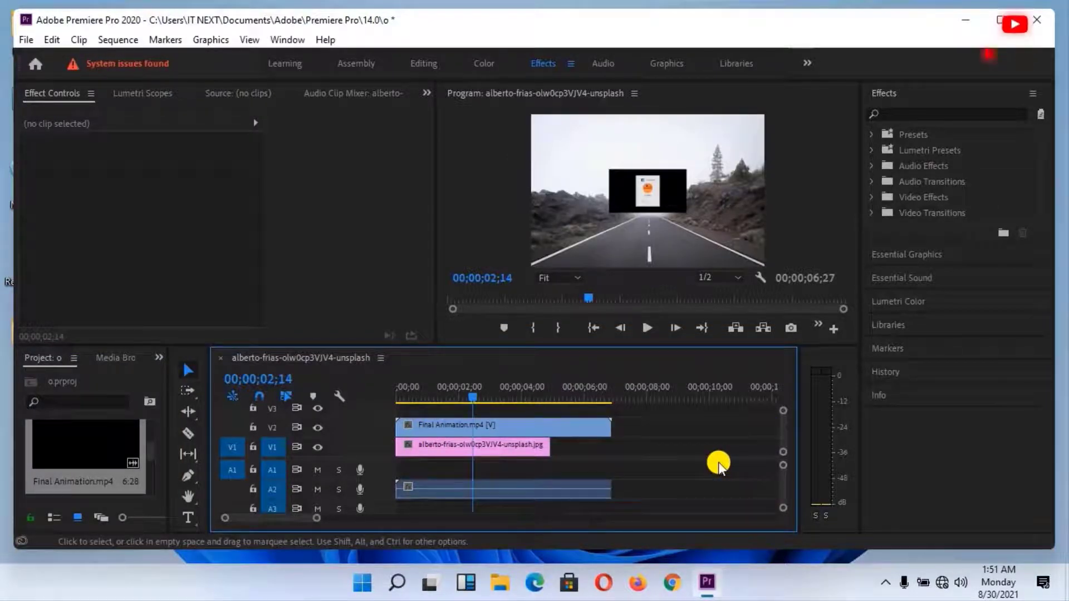
drag(547, 444, 611, 444)
drag(508, 410, 353, 387)
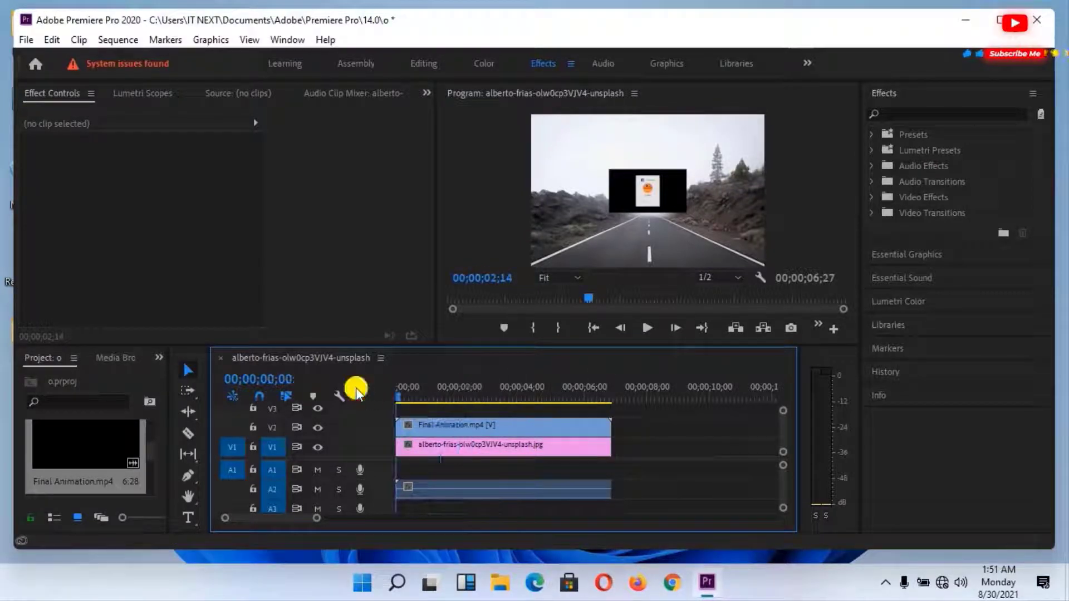
- Unlink the Final Animation clip's audio from its video and delete the audio
click(522, 428)
right_click(522, 430)
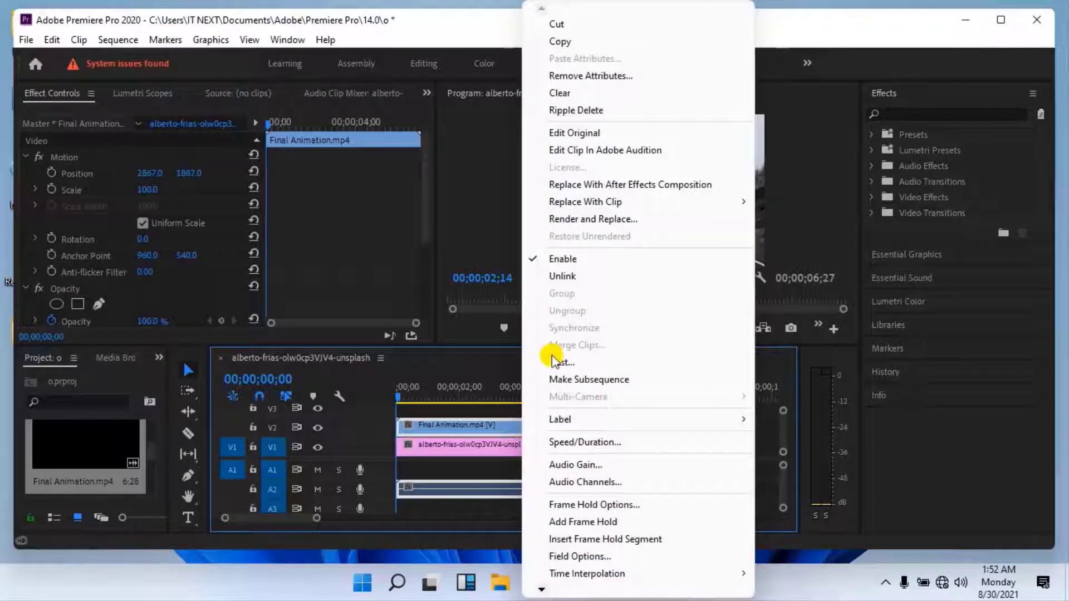
click(576, 278)
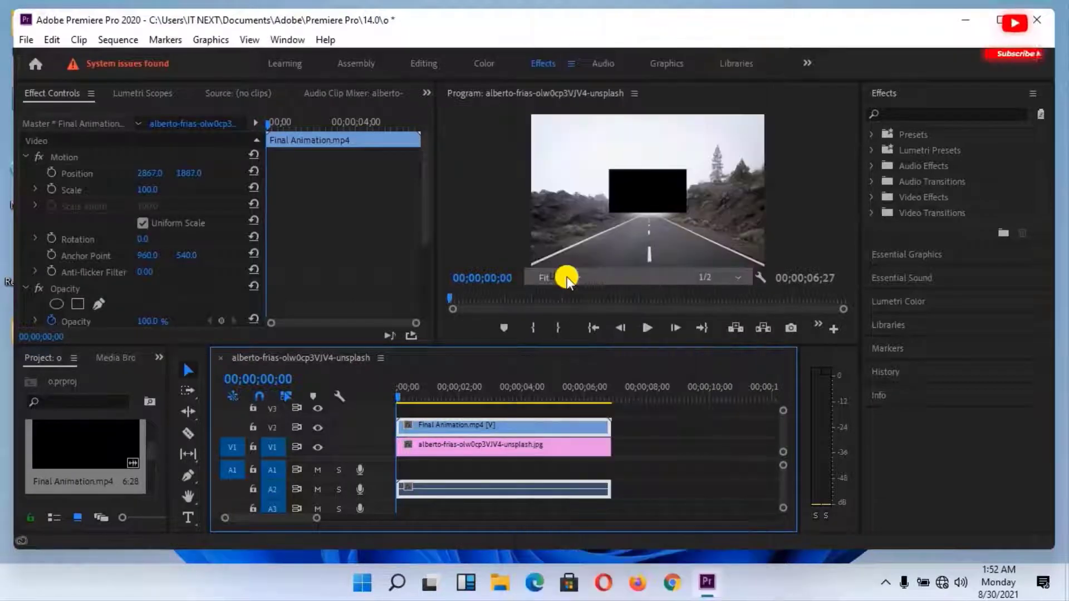
click(548, 489)
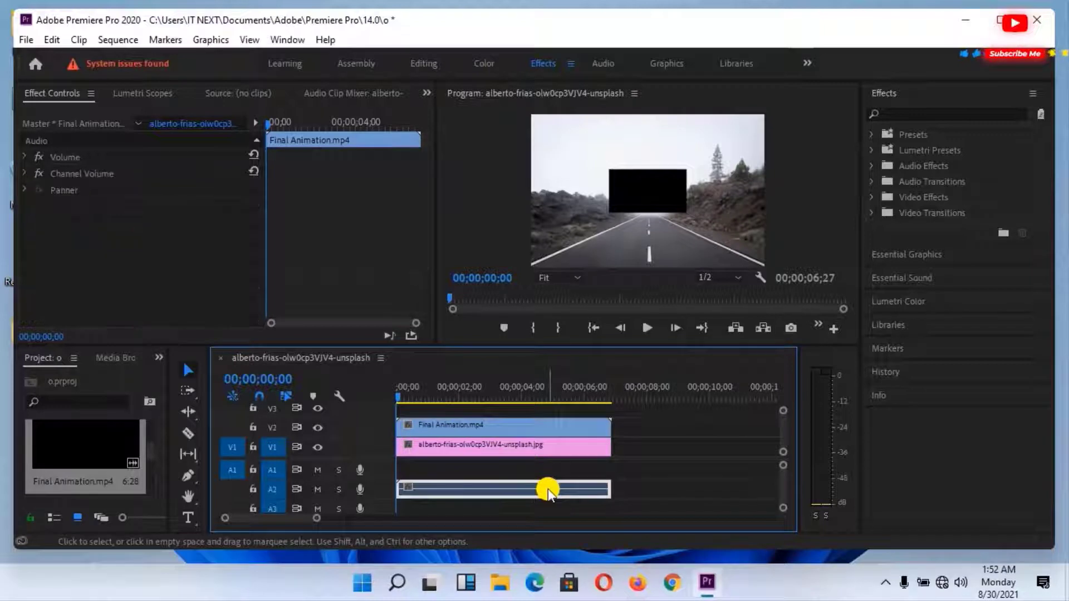
key(Delete)
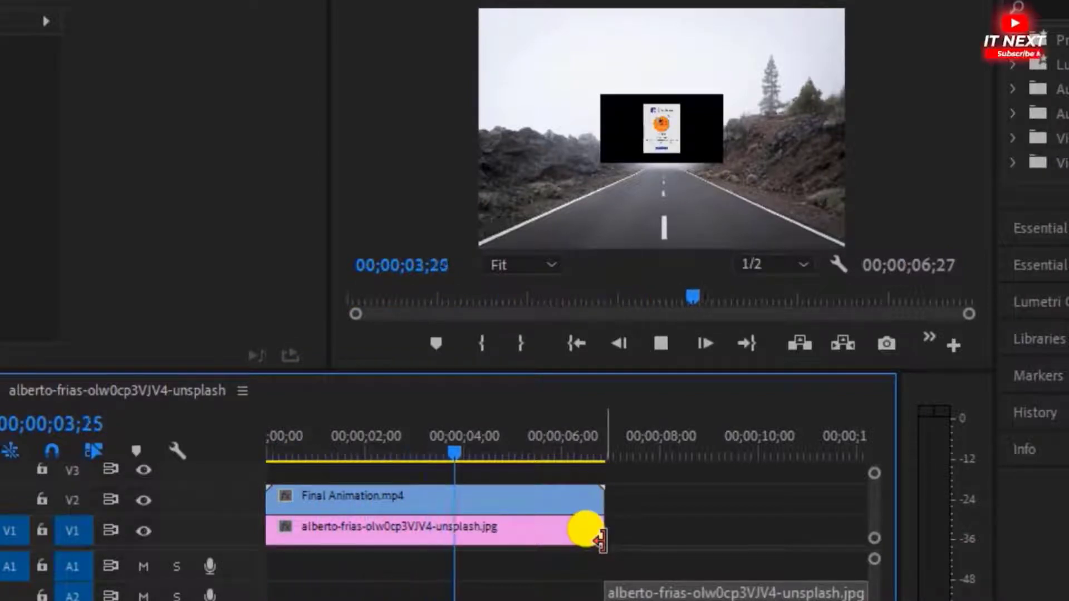
- Stop playback and set the Final Animation clip's scale to 291
key(space)
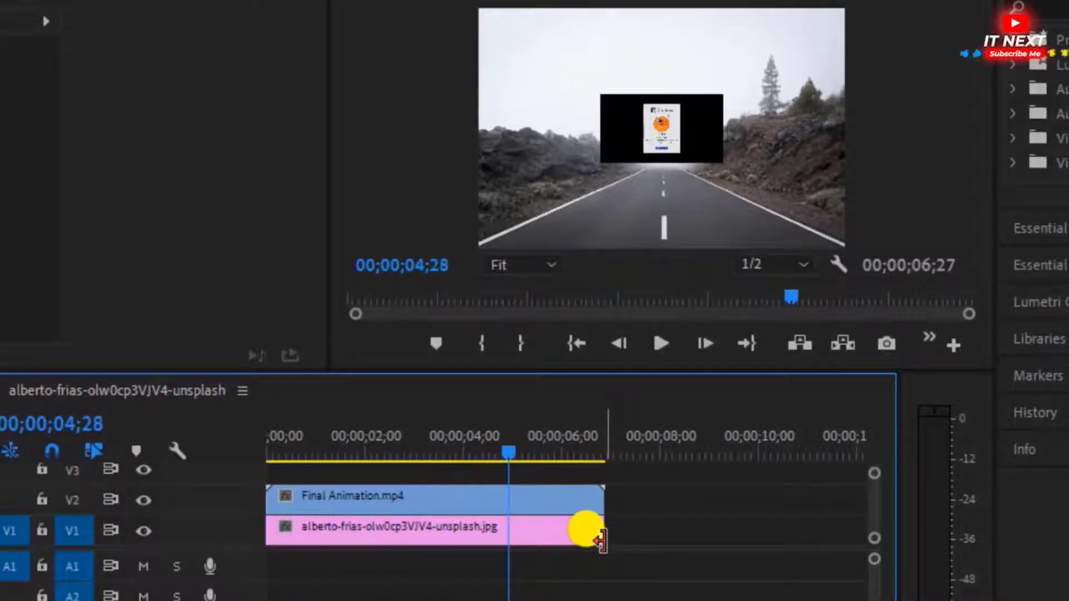
click(515, 497)
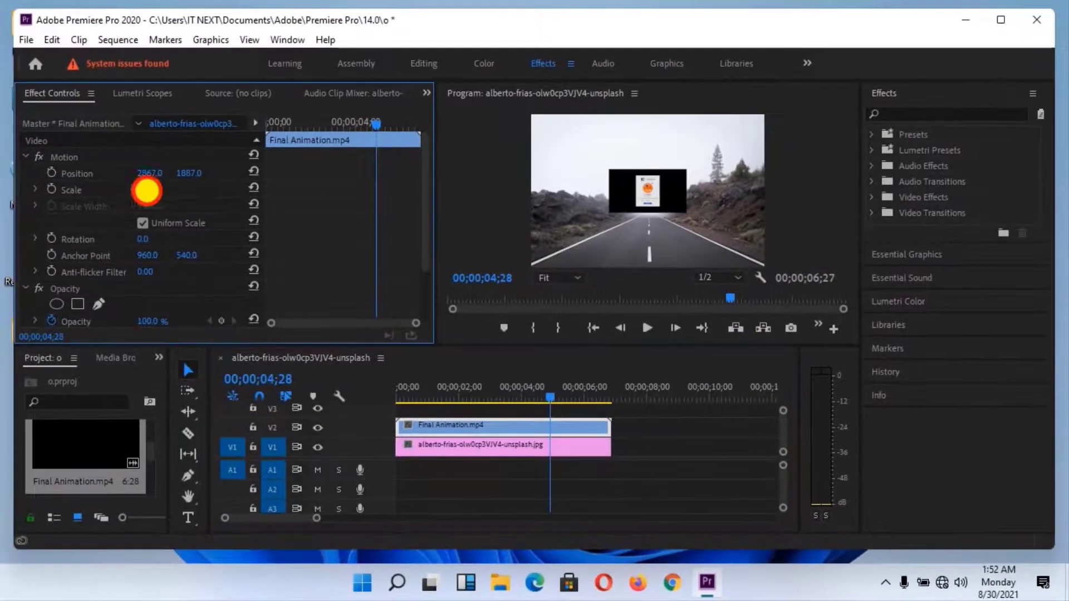
drag(147, 191, 351, 225)
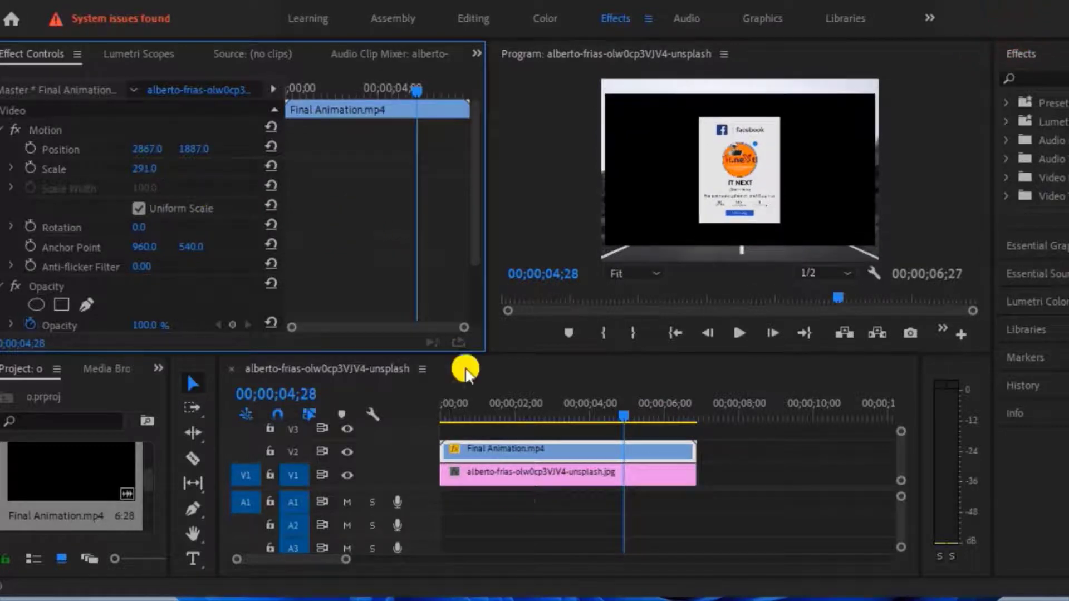
- Play the sequence from the start in a maximized Program monitor and park the playhead at 00;00;01;29
click(685, 206)
click(641, 432)
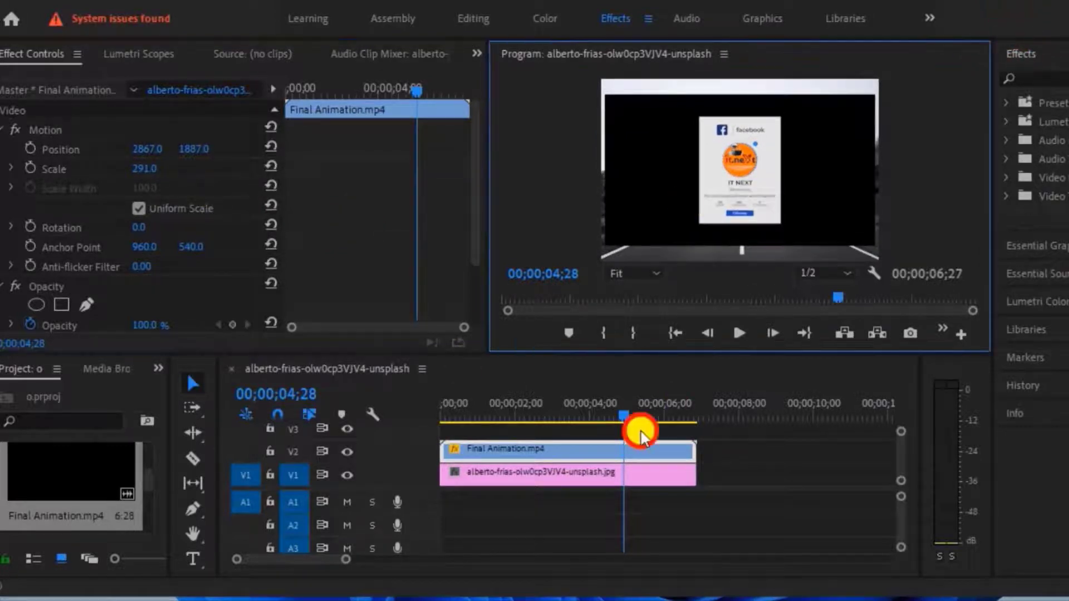
key(Home)
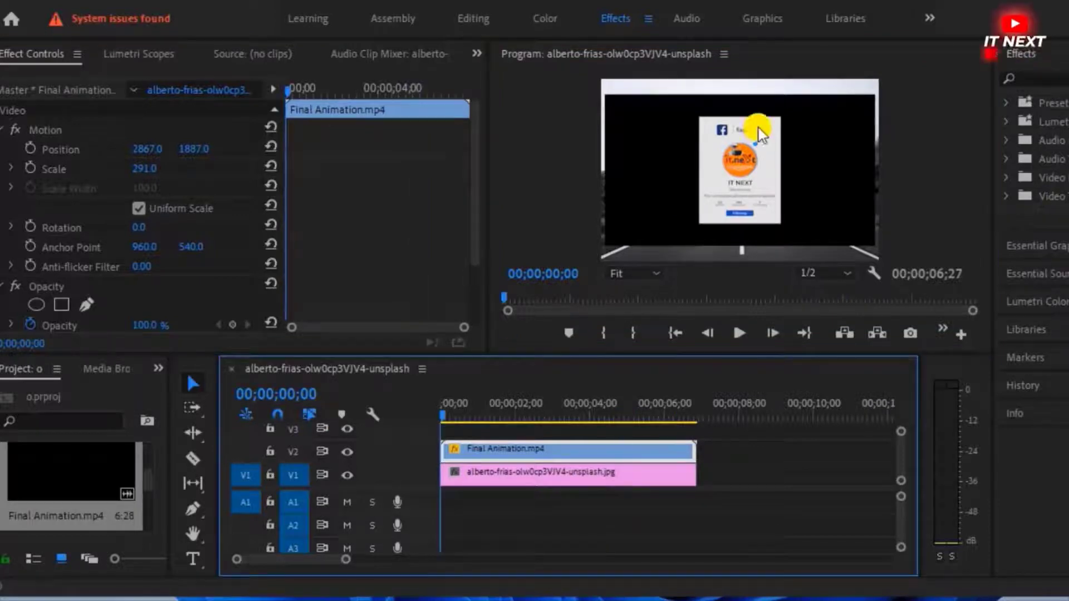
key(grave)
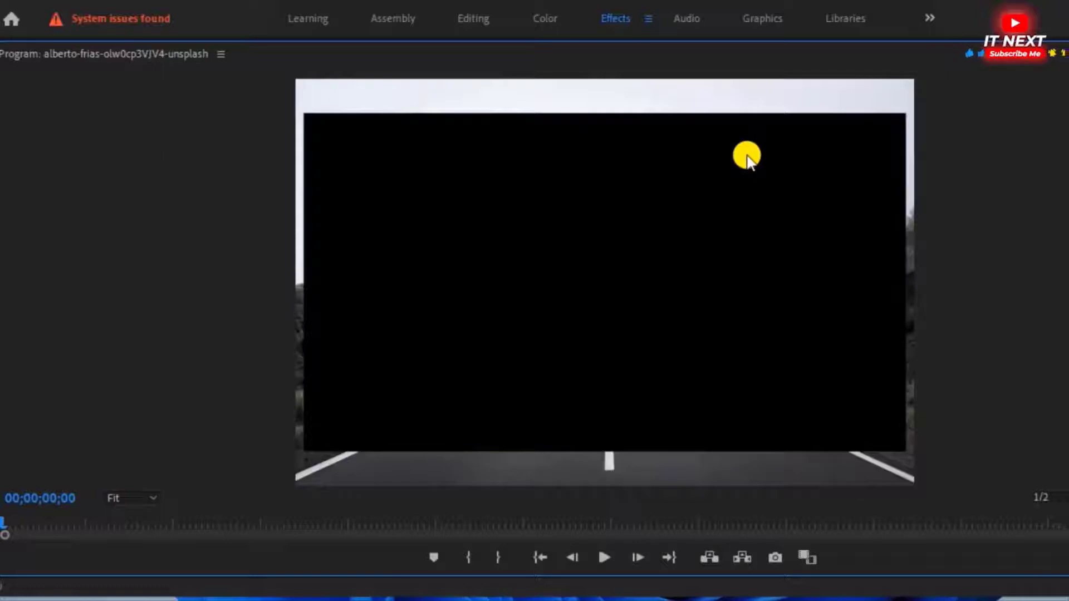
key(space)
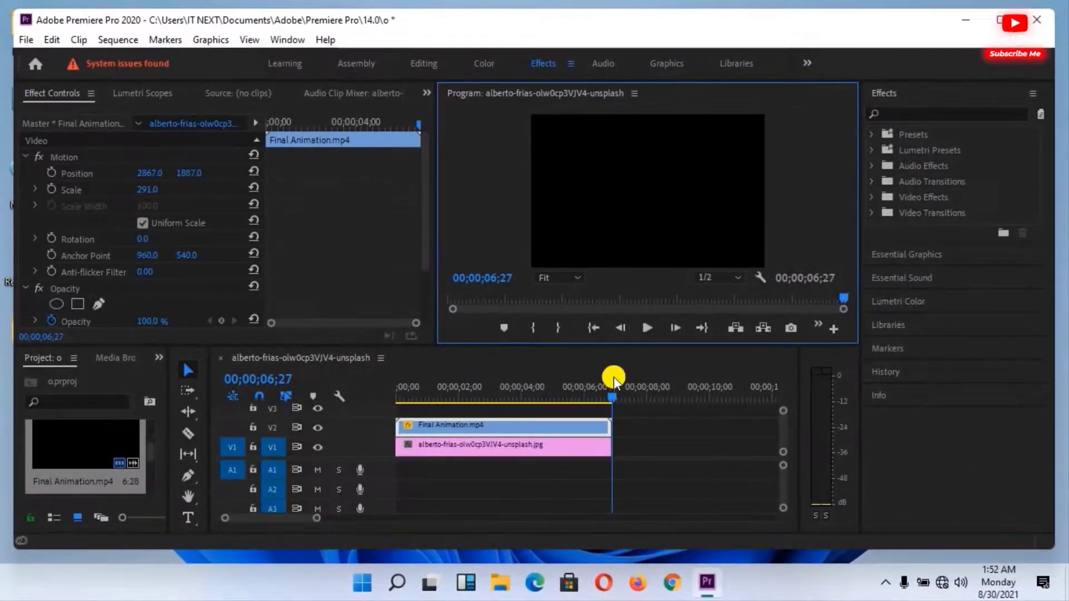
drag(614, 390, 418, 425)
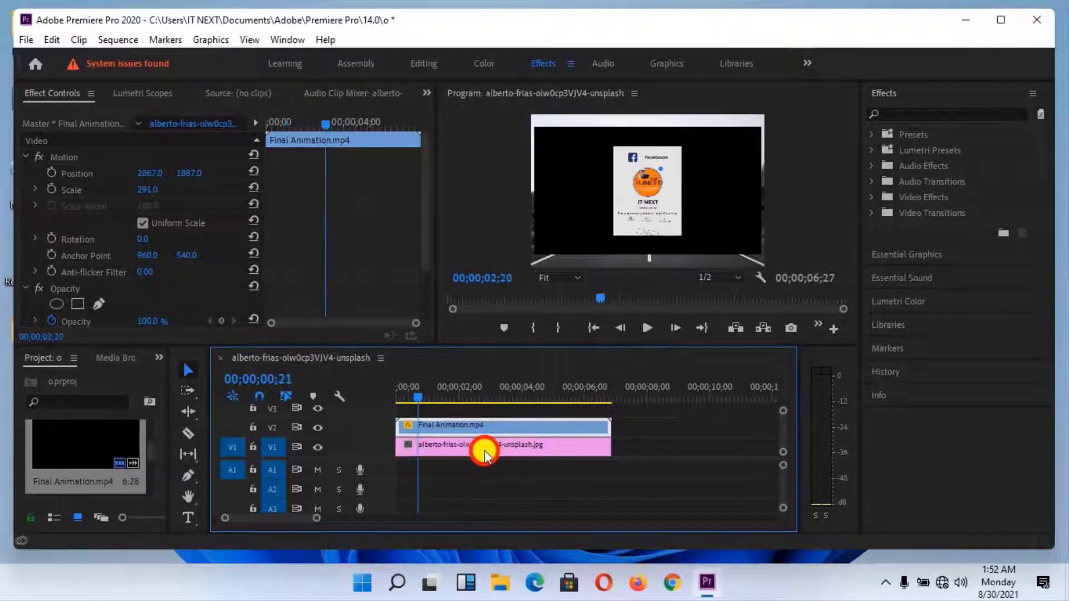
drag(485, 454, 461, 447)
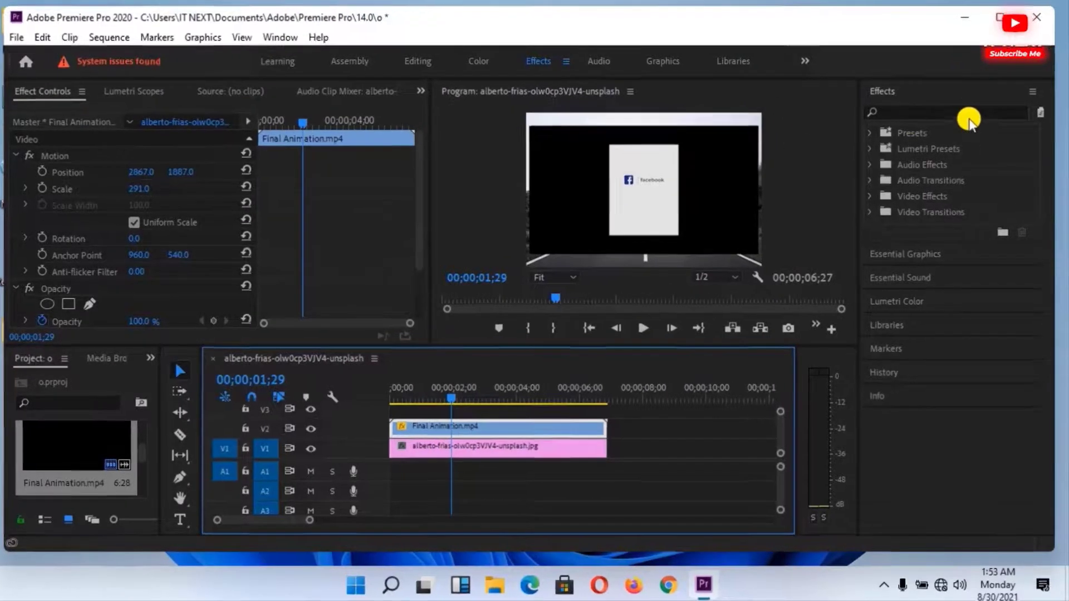
- Search the effects for "key" and clear the search term
click(968, 114)
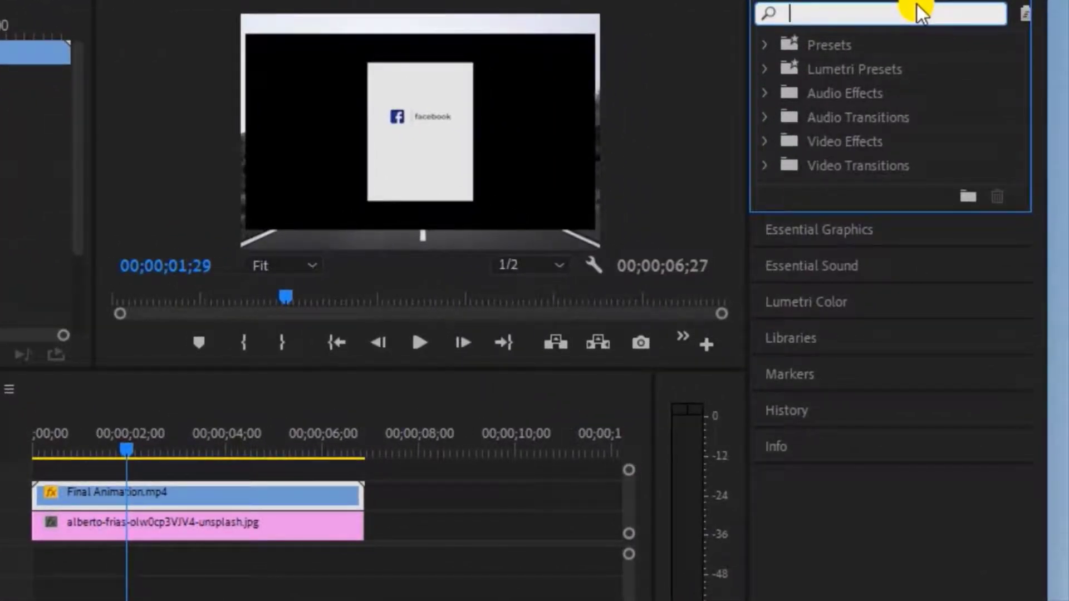
text(key)
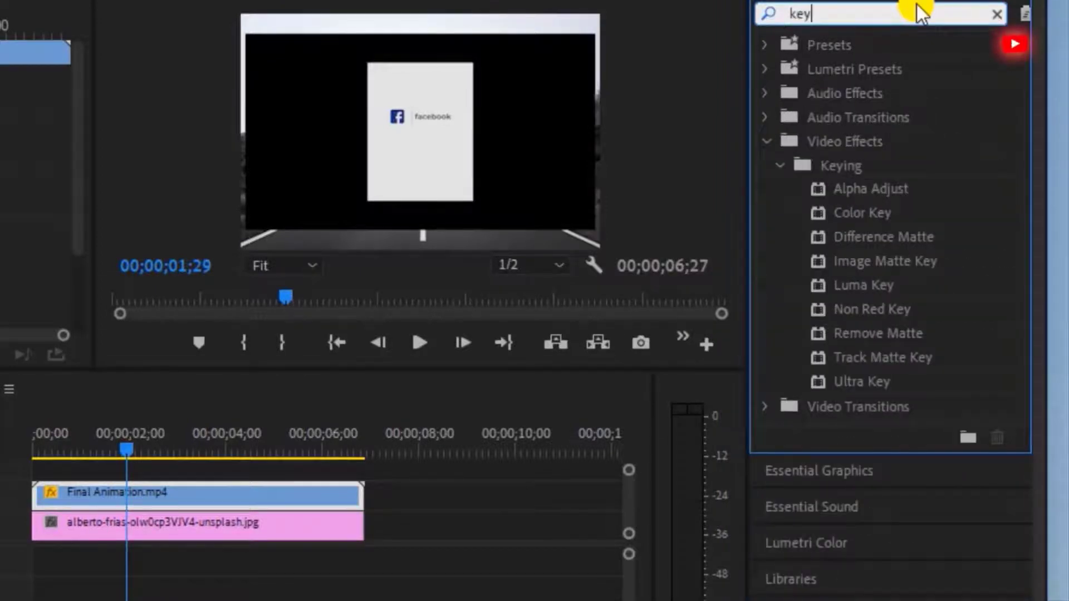
key(BackSpace)
key(BackSpace)
key(BackSpace)
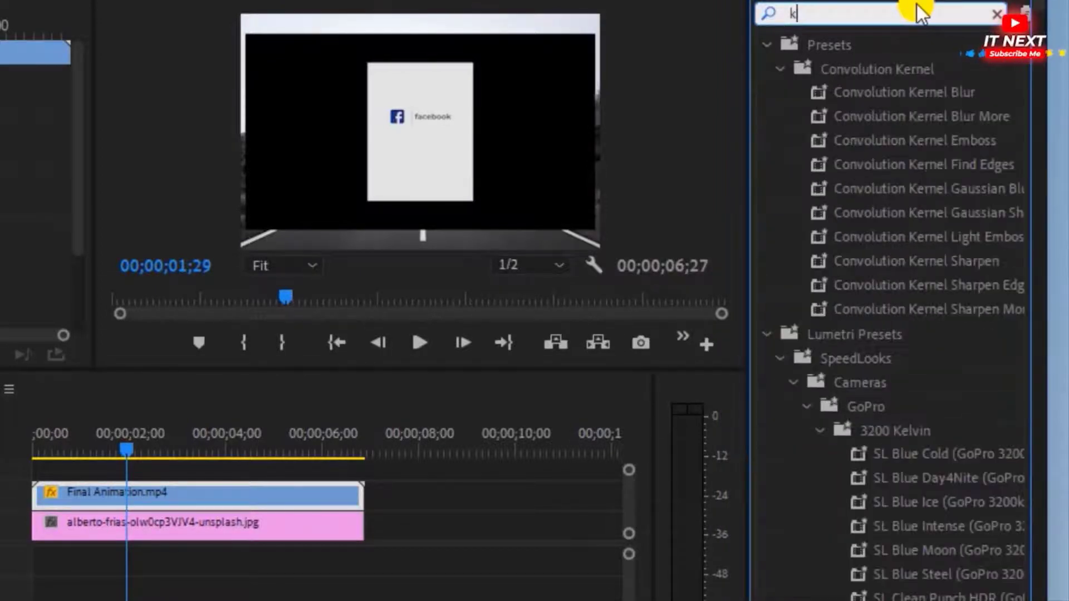
- Search the effects for "color key" and apply the Color Key effect to the Final Animation clip on V2
text(c)
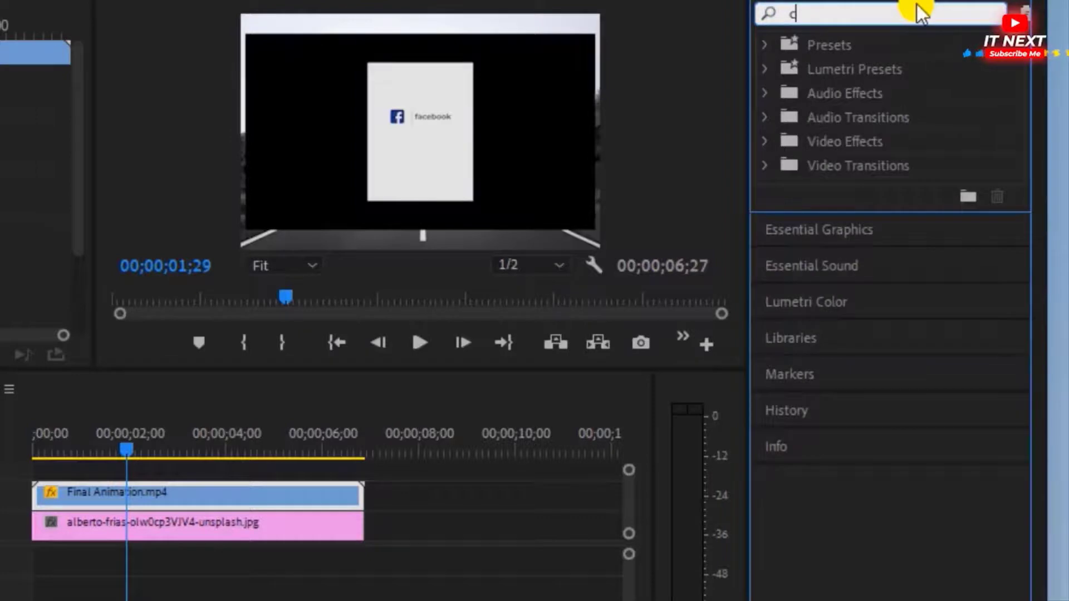
text(olor key)
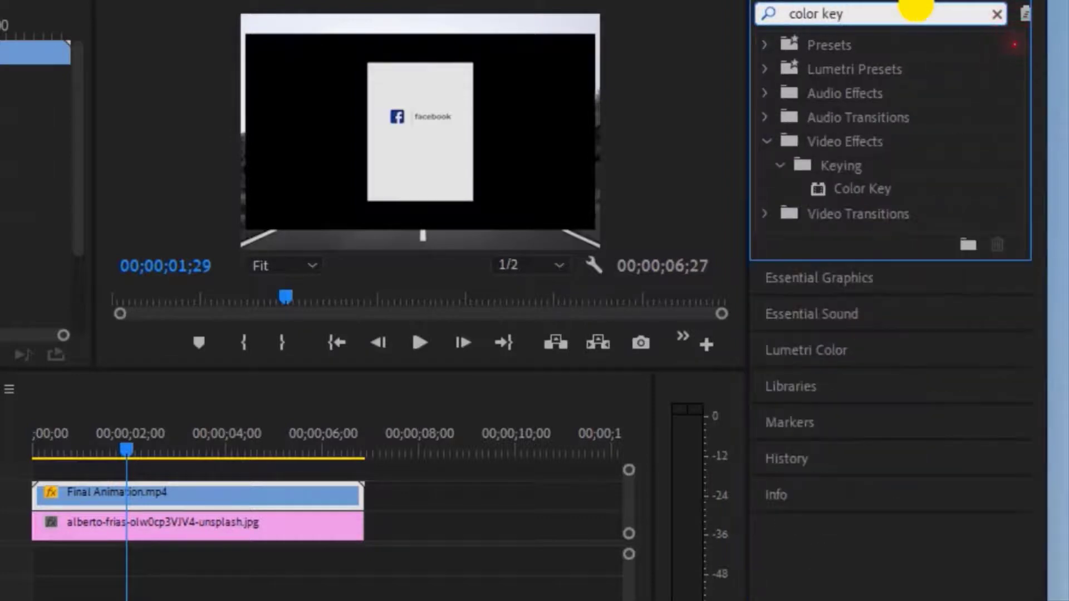
click(840, 191)
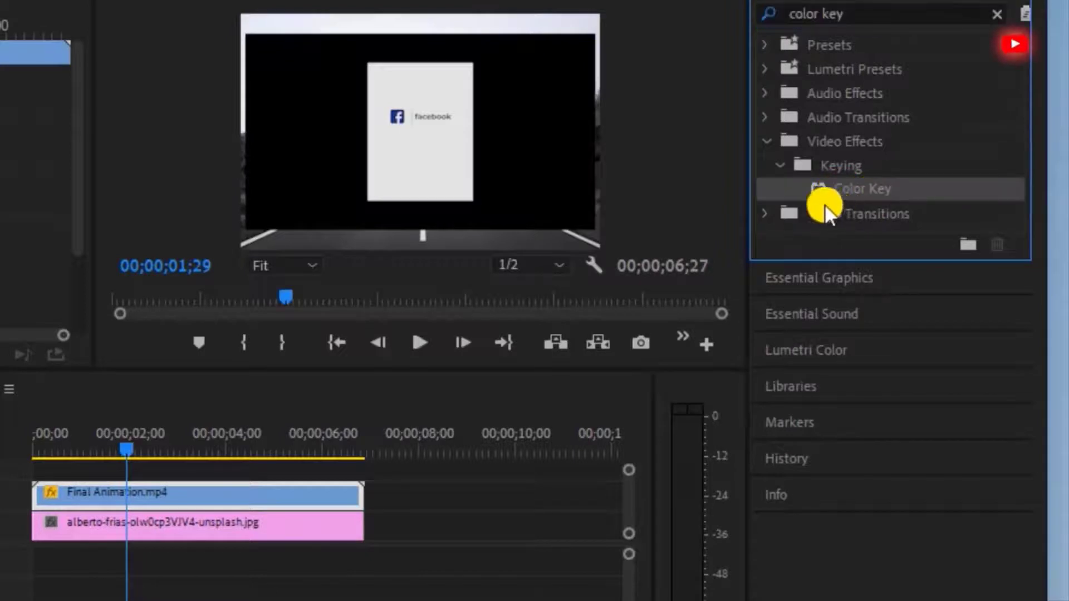
drag(866, 185, 352, 380)
drag(226, 452, 190, 489)
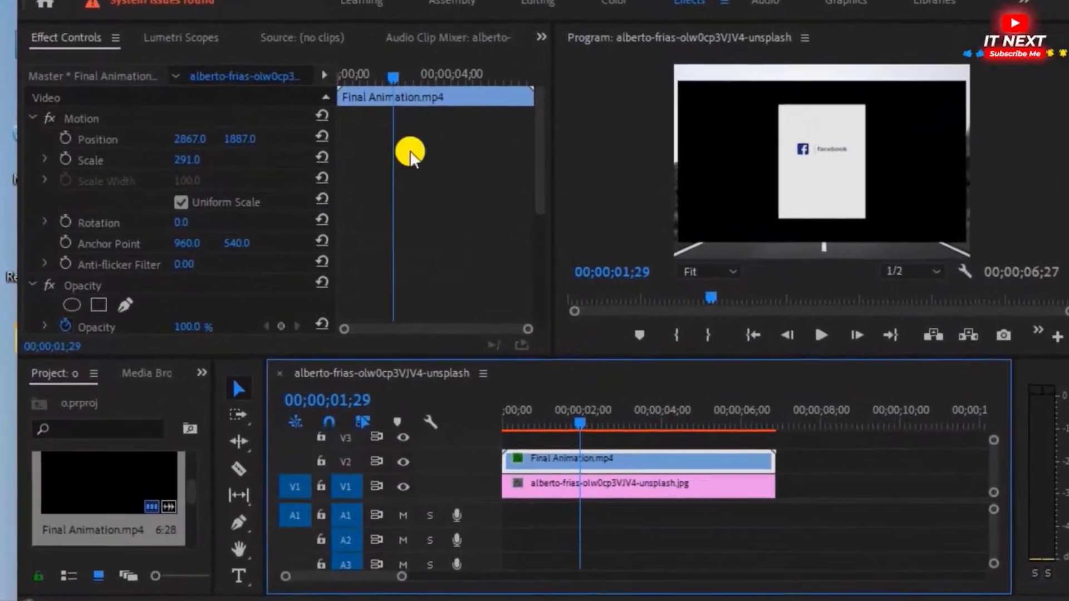
- Set the Color Key effect's key color by sampling the black background of the Final Animation video
drag(537, 185, 537, 299)
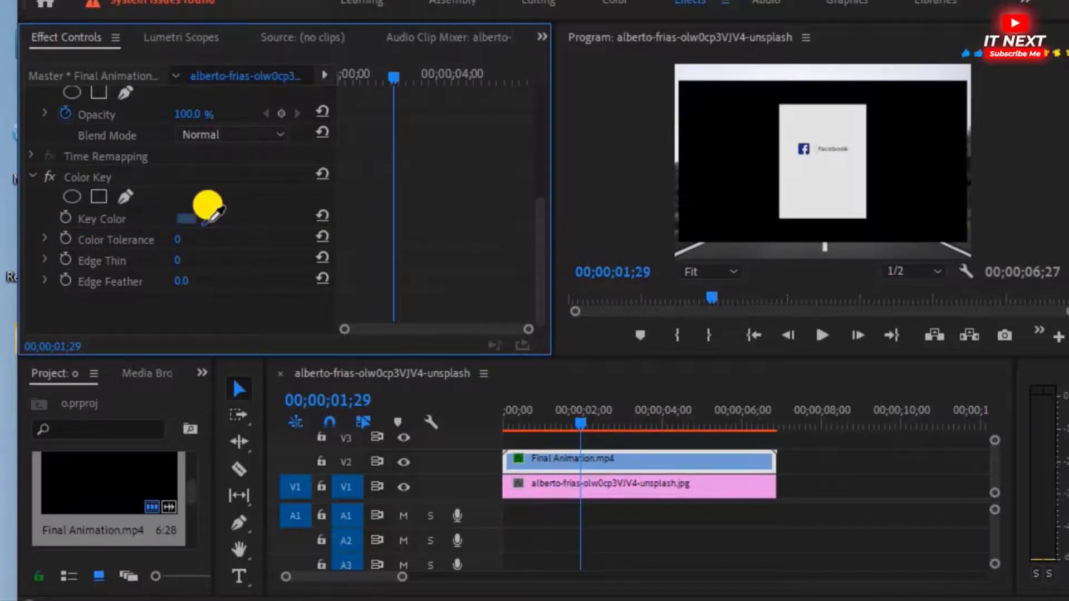
drag(214, 213, 744, 183)
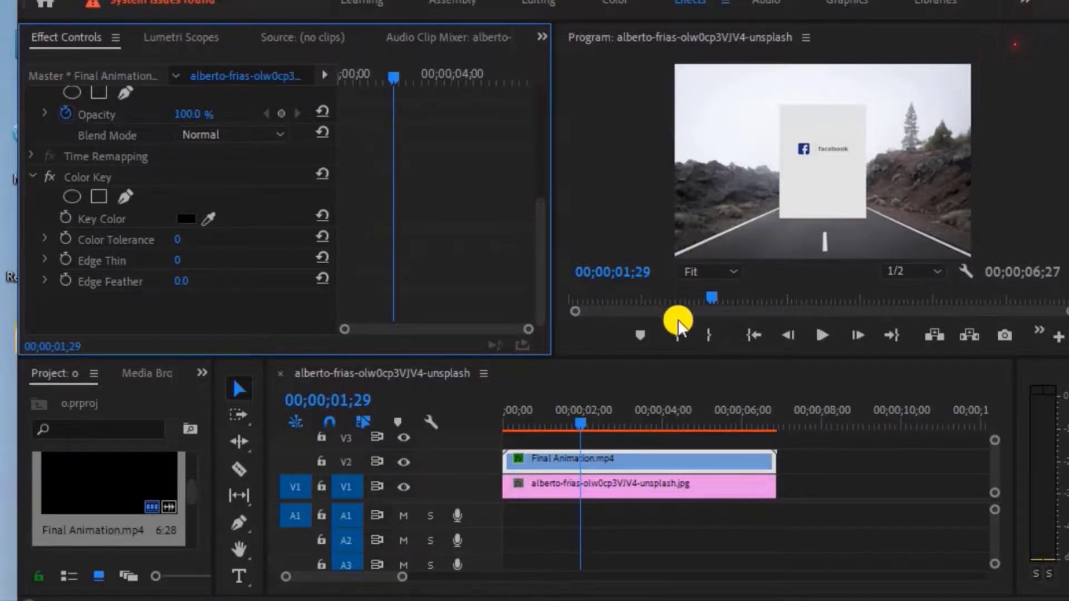
- Play the keyed sequence from the start in a maximized Program monitor, restore the layout and park the playhead at 00;00;04;22
drag(577, 419, 479, 438)
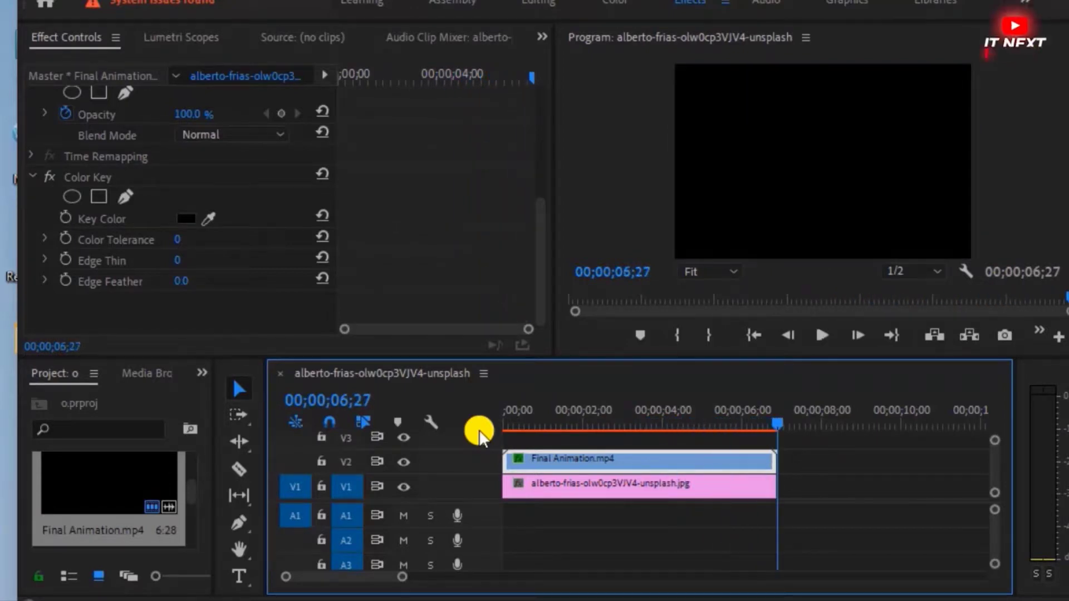
key(grave)
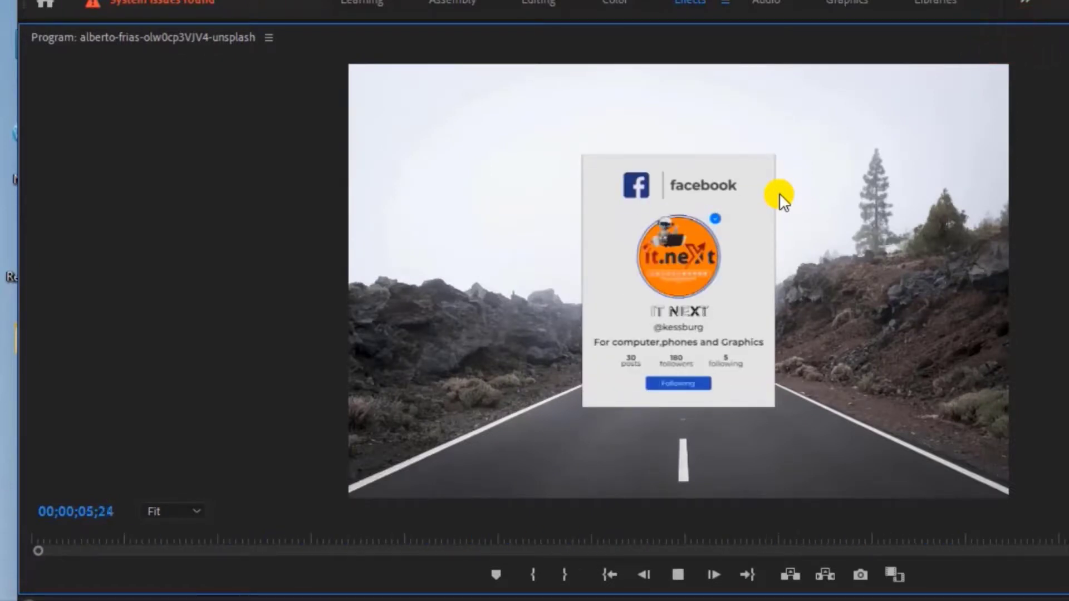
key(grave)
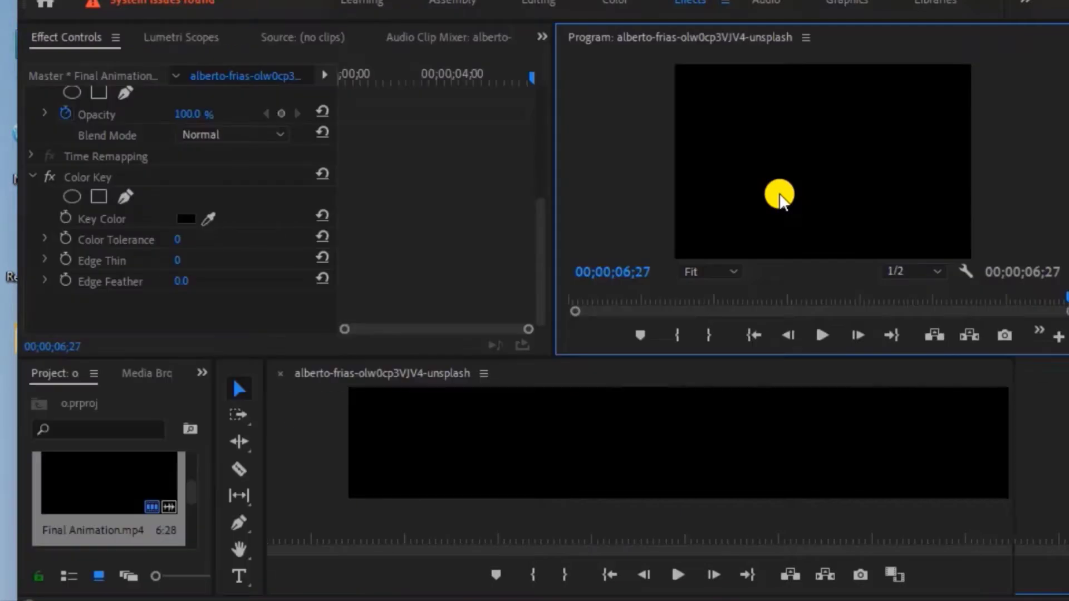
drag(792, 412, 695, 432)
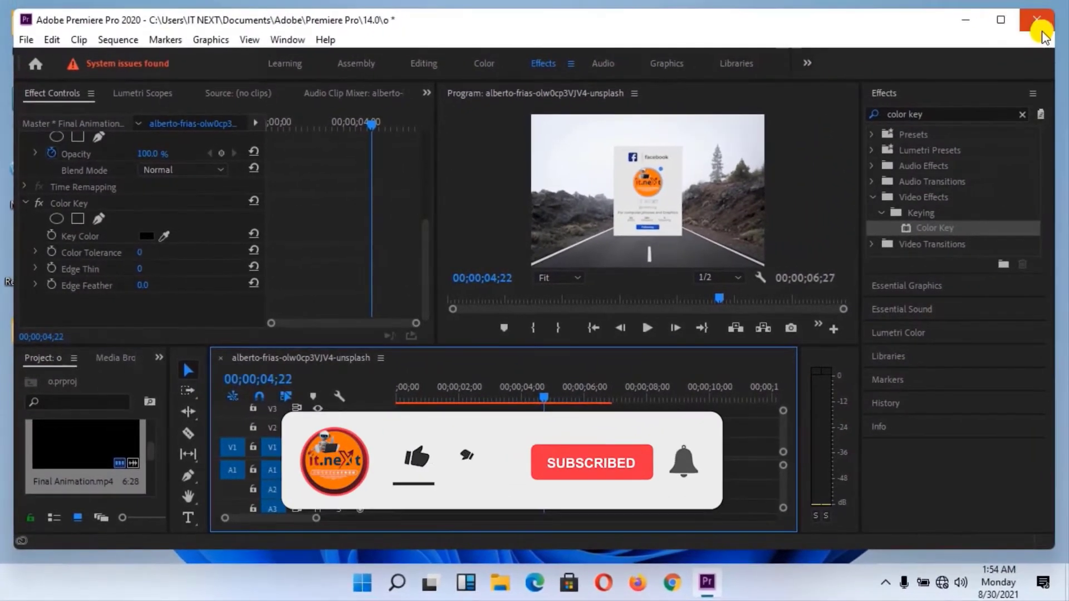
- Close the program without saving the changes to o.prproj
click(893, 582)
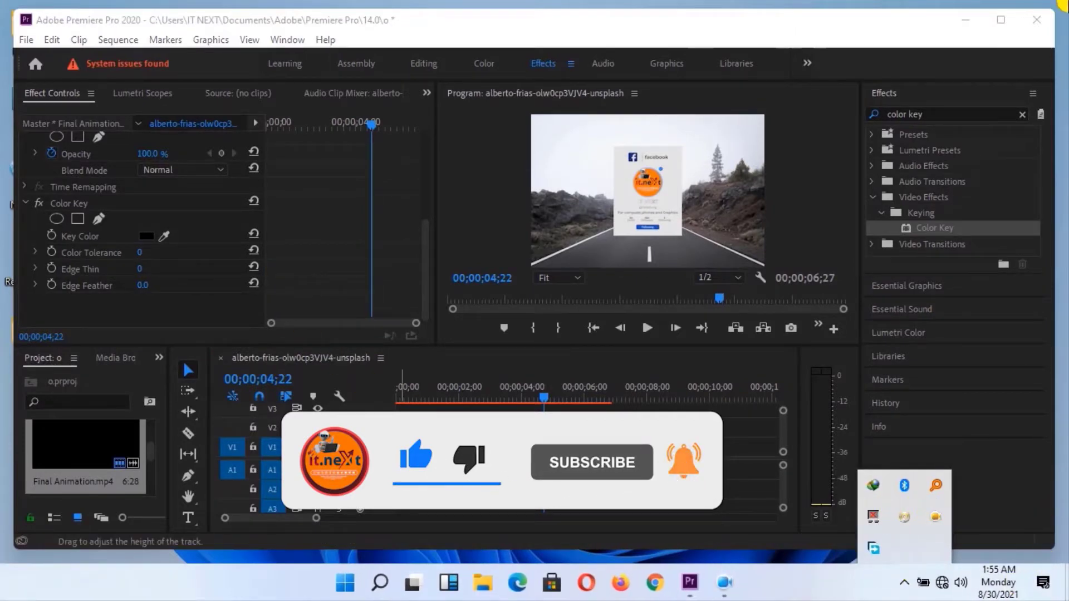
click(1036, 20)
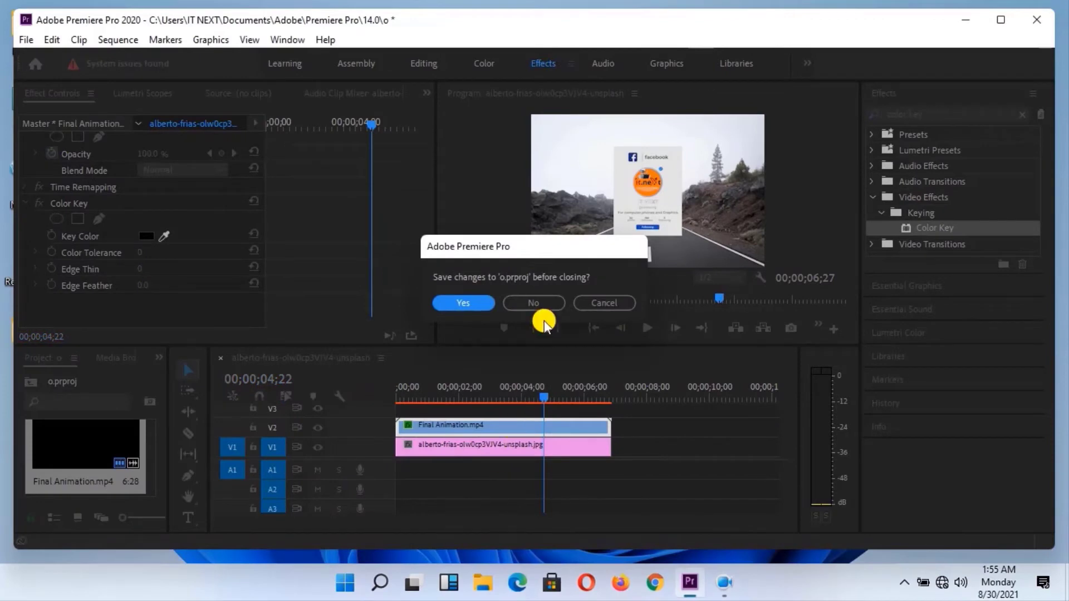
click(535, 303)
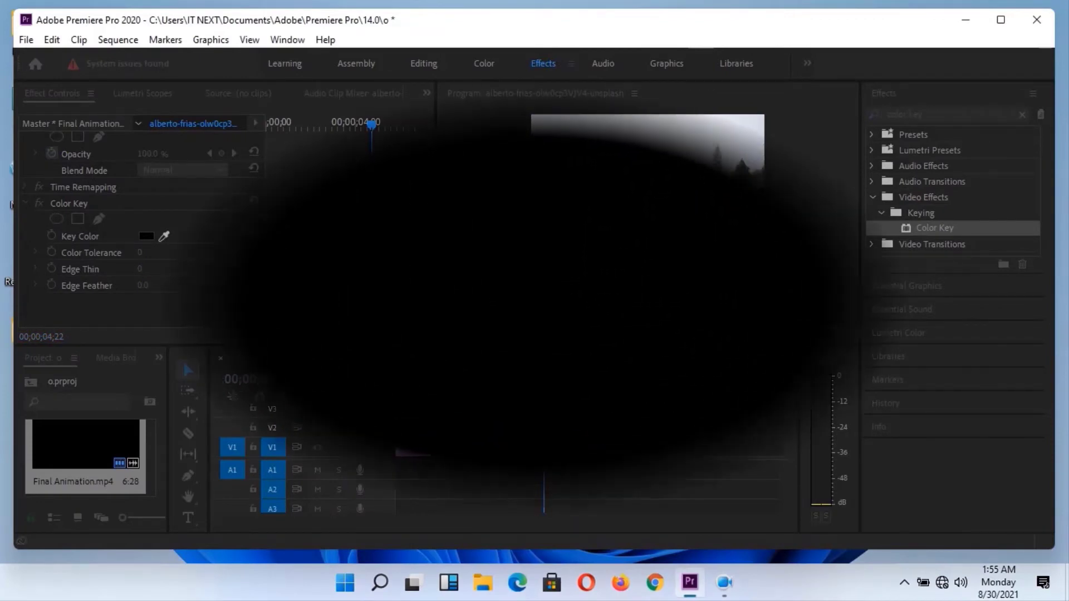